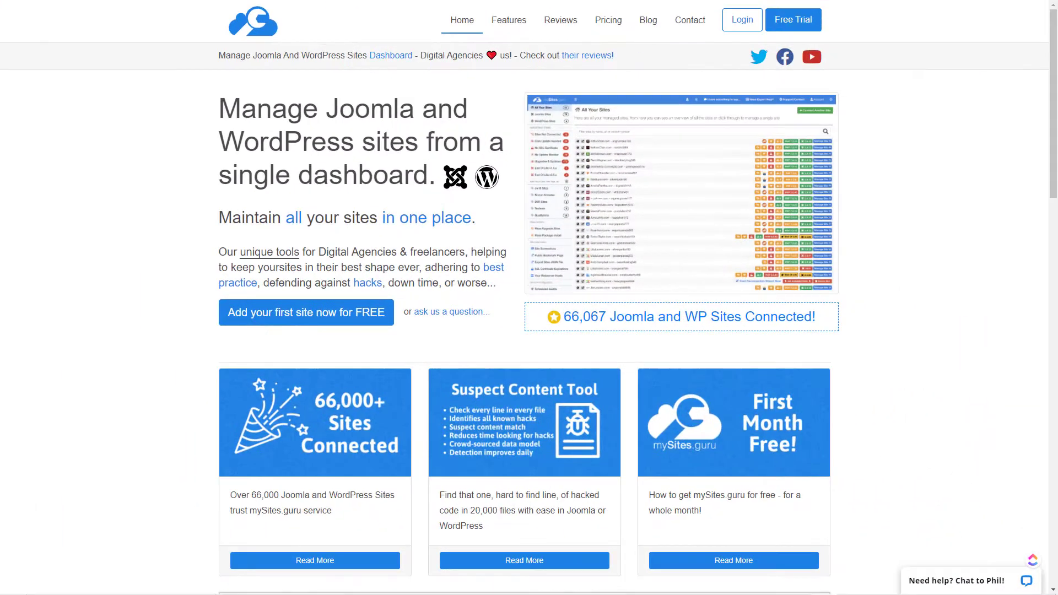
Log in to mySites.guru and open the Basic Joomla site's Audit, then Backup tab.
click(742, 22)
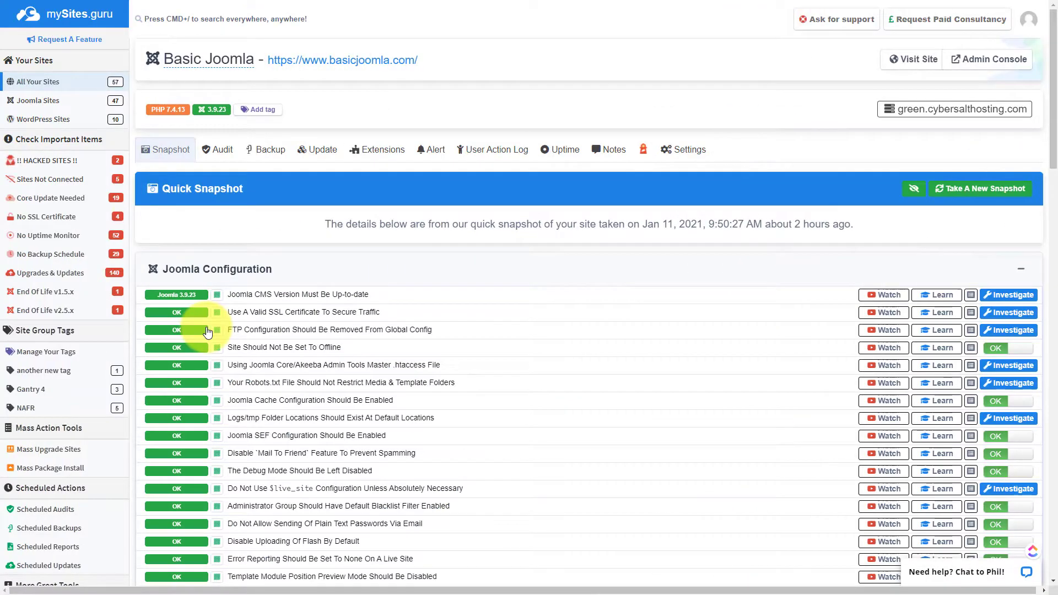
click(203, 155)
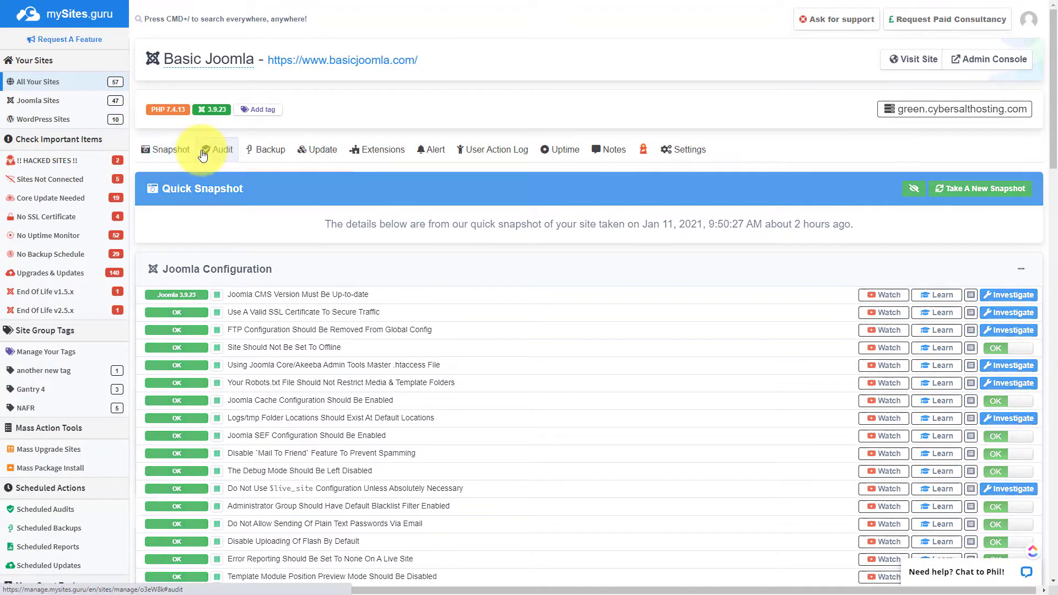
click(261, 155)
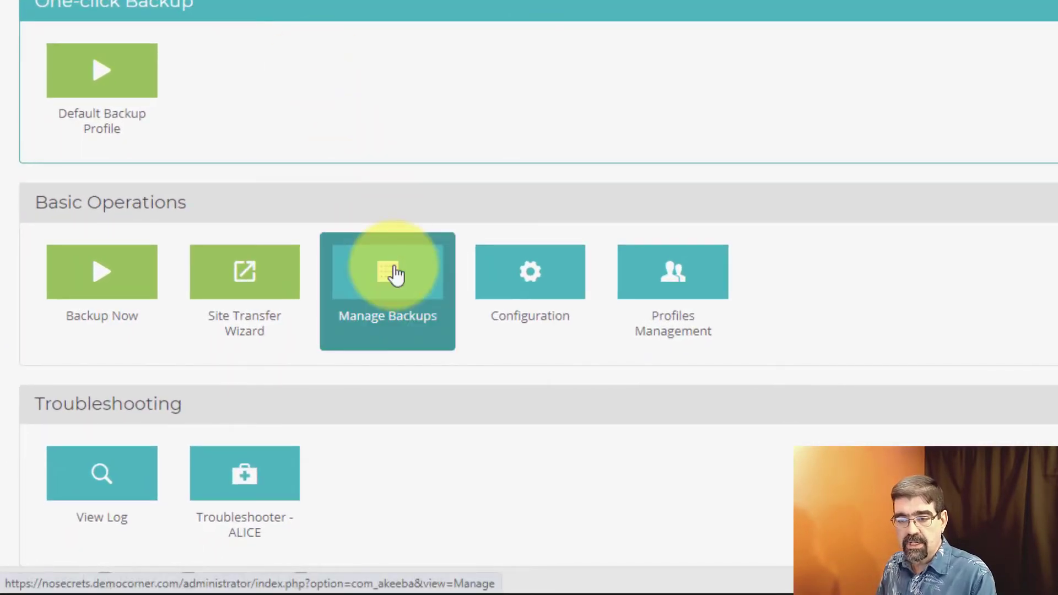
Open Manage Backups and download the 14.09 MB backup from June 10.
click(396, 275)
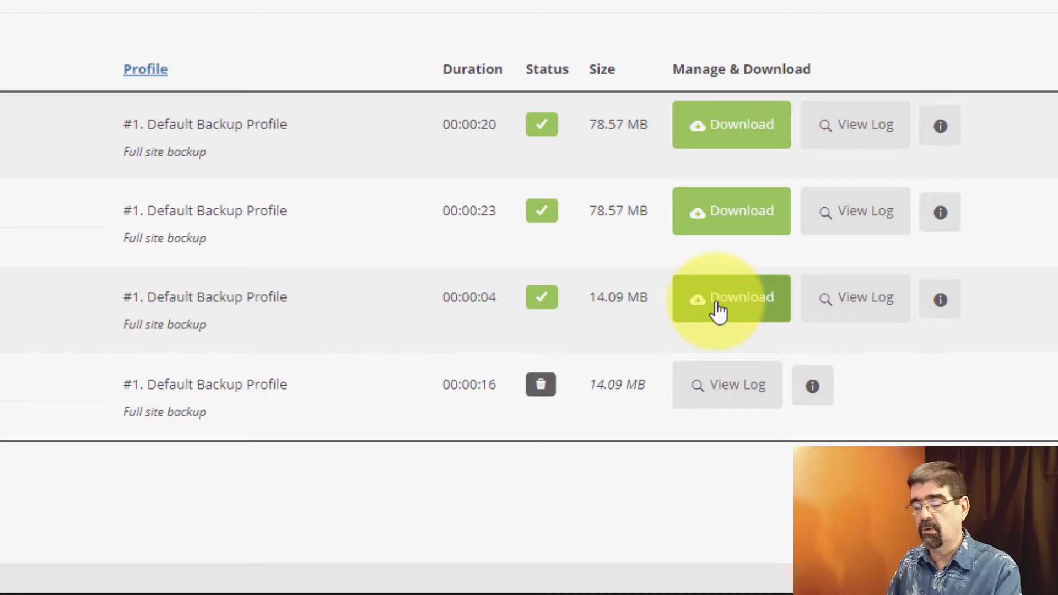
click(719, 311)
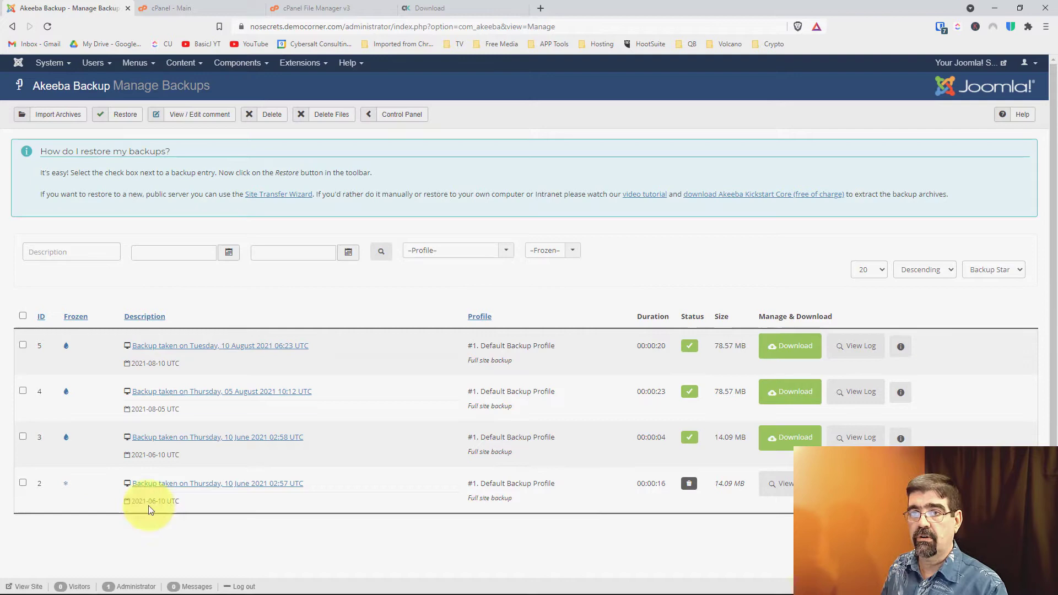
Return from cPanel to the Akeeba Backup control panel and open its Configuration settings.
click(202, 7)
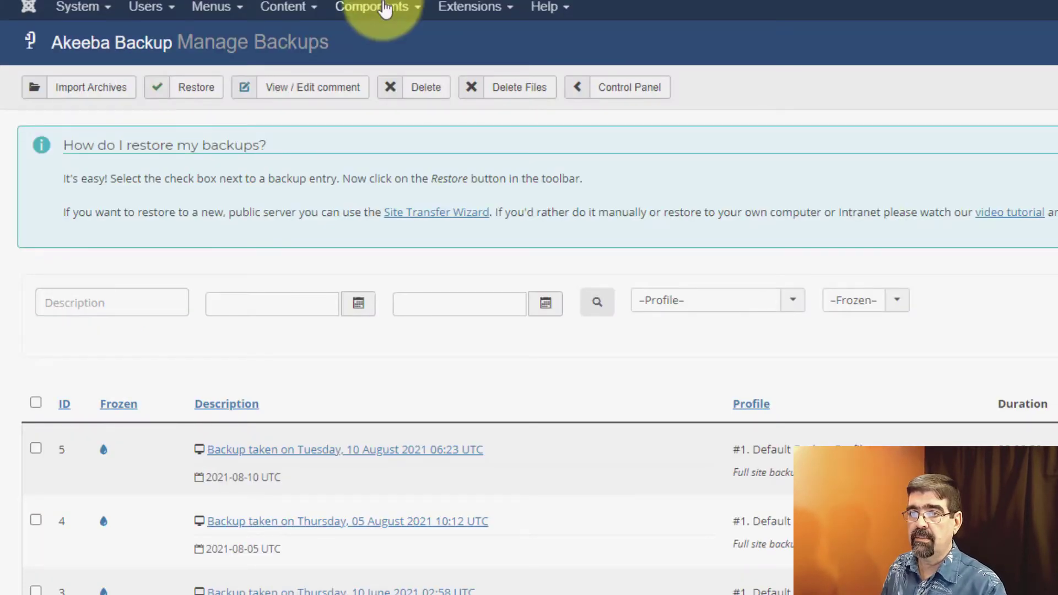
click(381, 7)
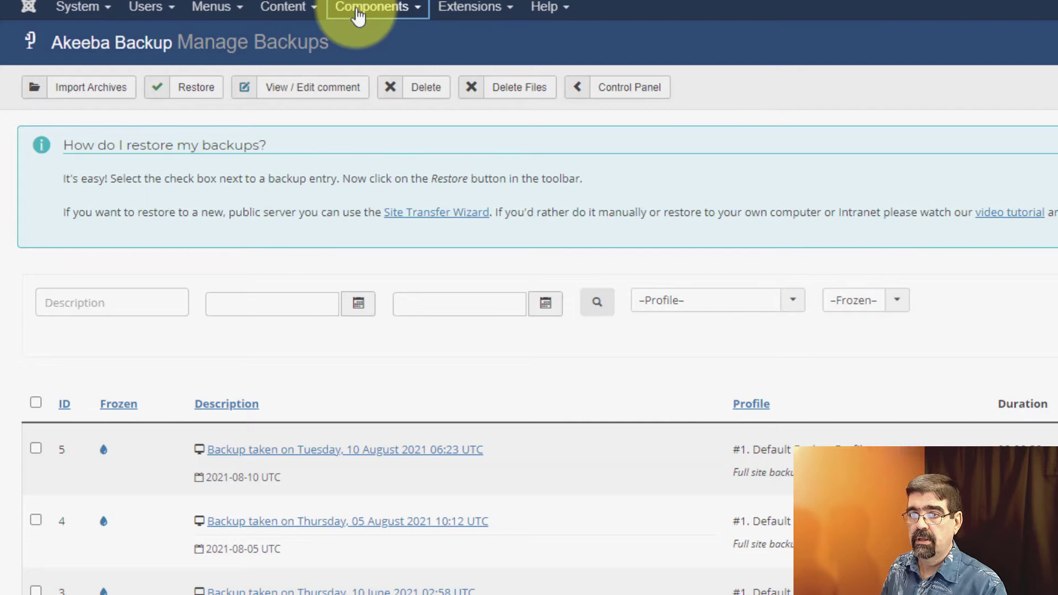
click(469, 7)
click(631, 87)
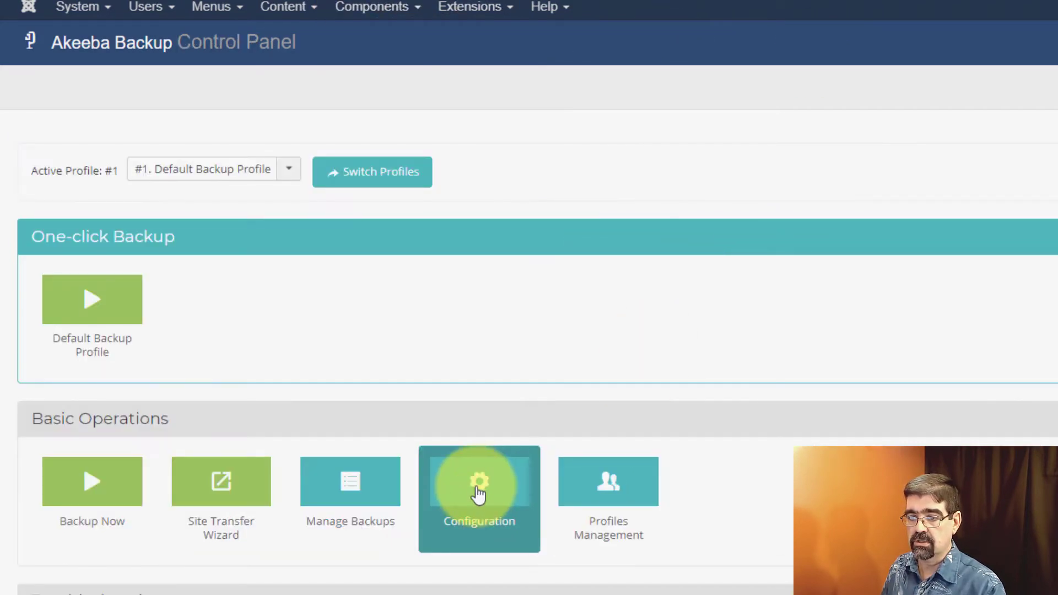
click(479, 494)
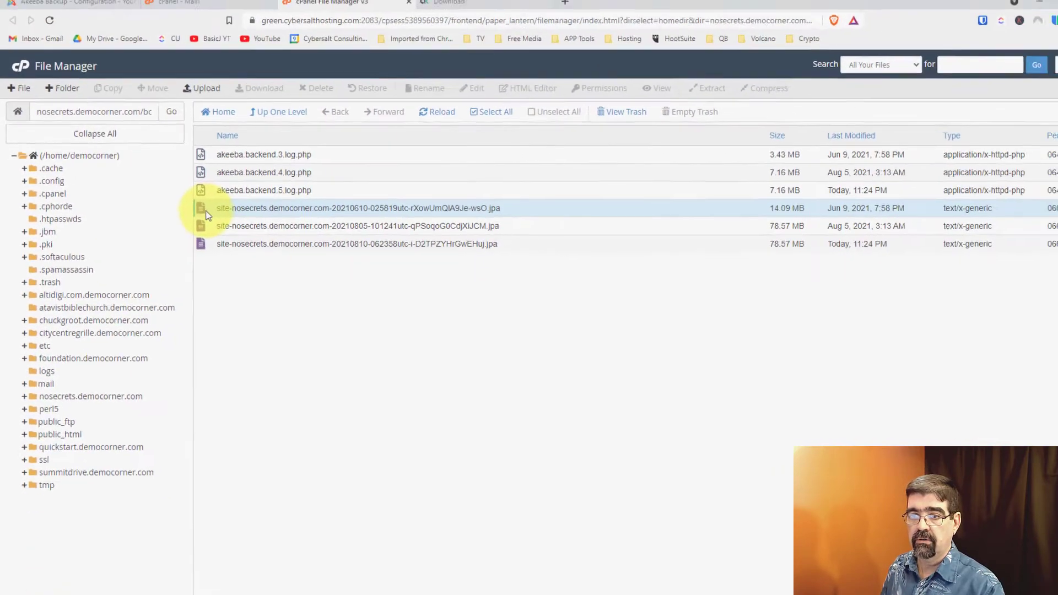
Download the 14.09 MB June 10 .jpa archive into the JPA Files folder.
right_click(205, 212)
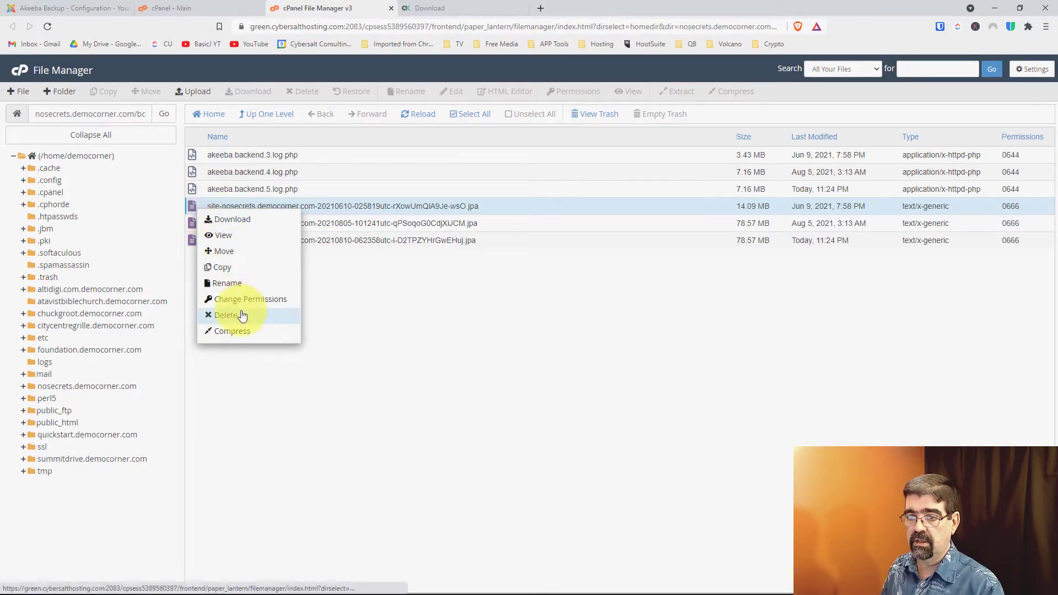
click(241, 225)
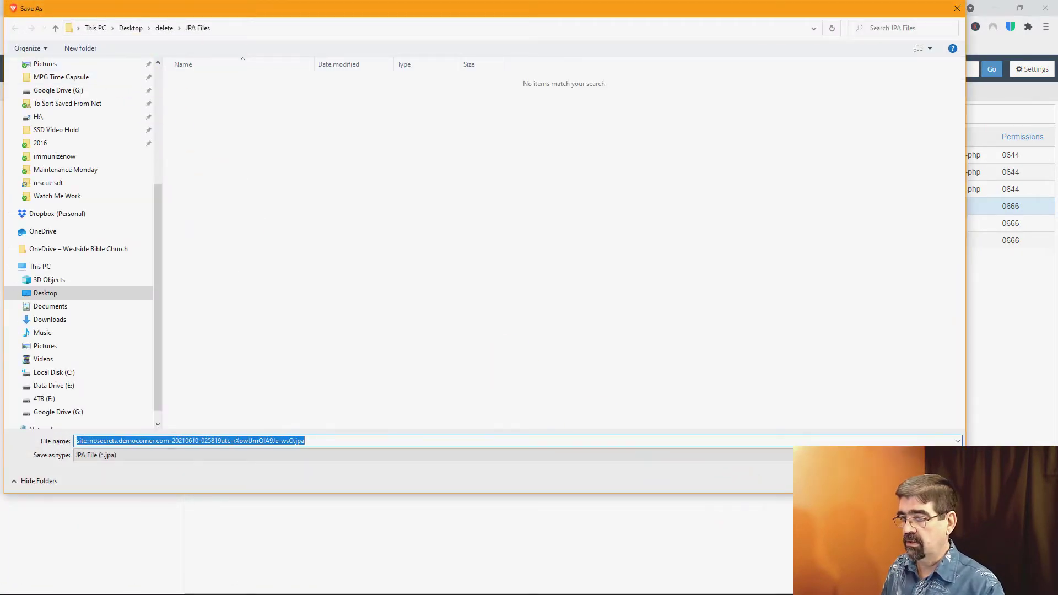
key(Return)
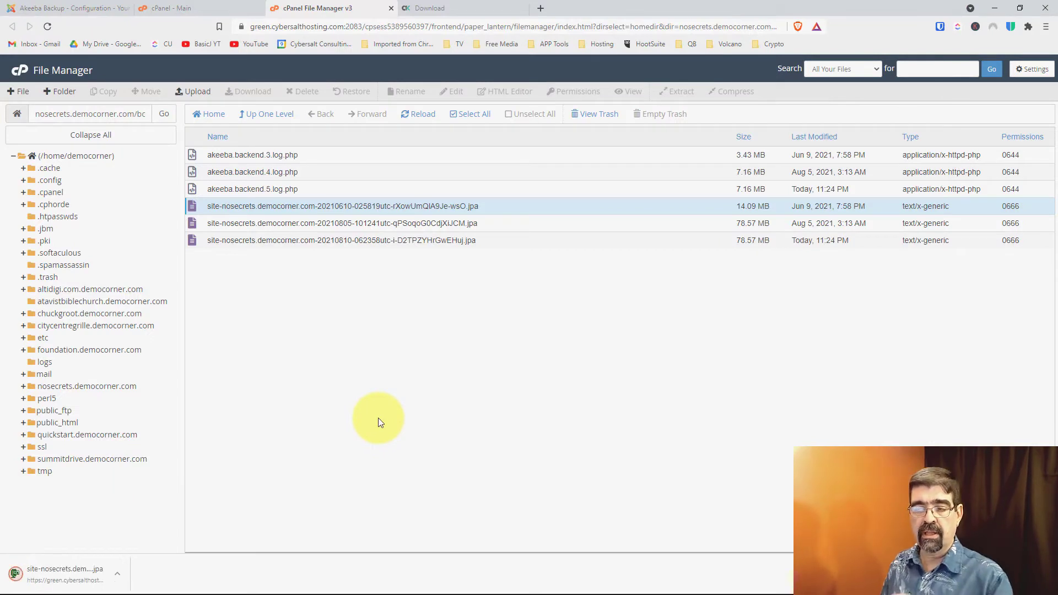
Save SetupAkeebaExtractWizard-x86_64.exe, the 64-bit Windows eXtract Wizard installer, into JPA Files.
click(468, 8)
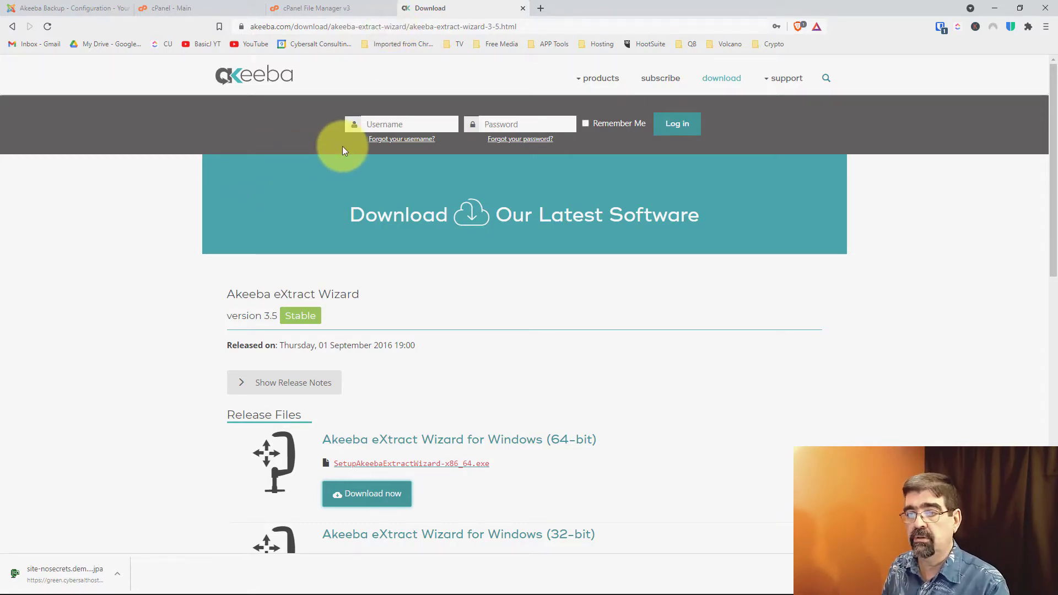
scroll(264, 167, down, 5)
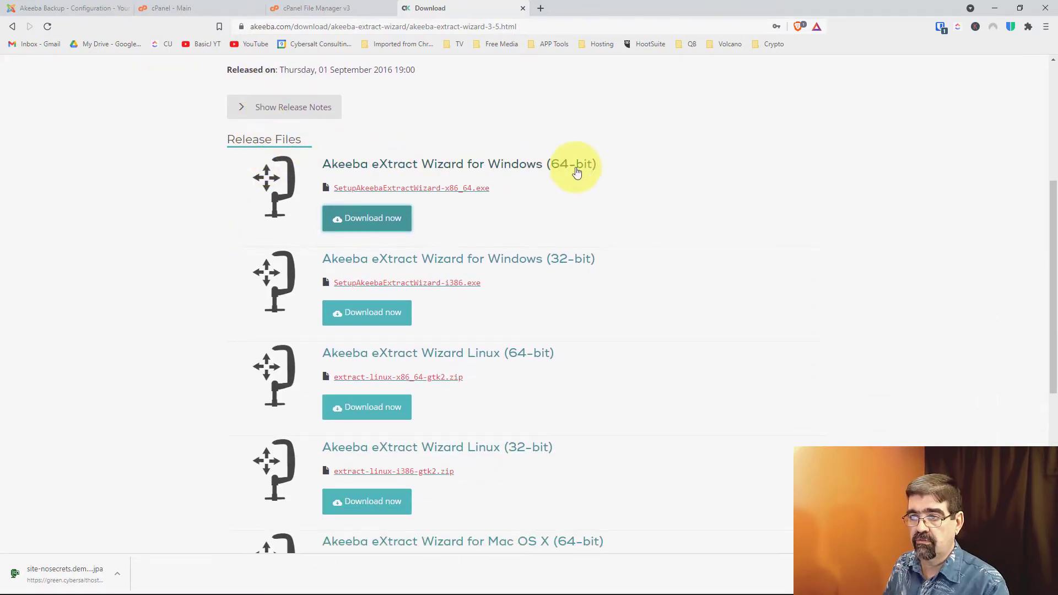
scroll(522, 307, down, 5)
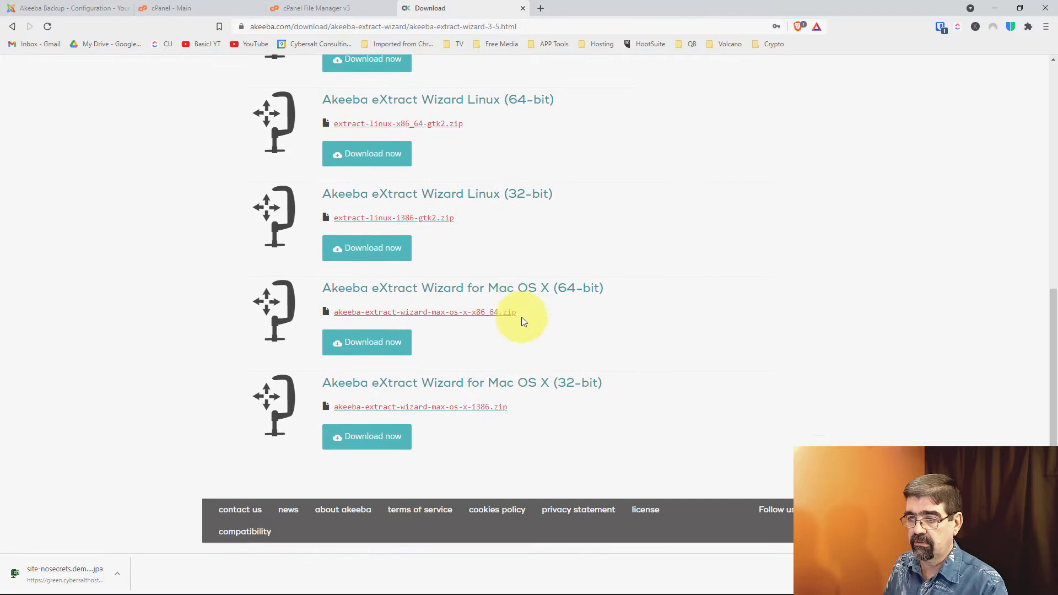
scroll(632, 296, up, 4)
scroll(633, 296, down, 3)
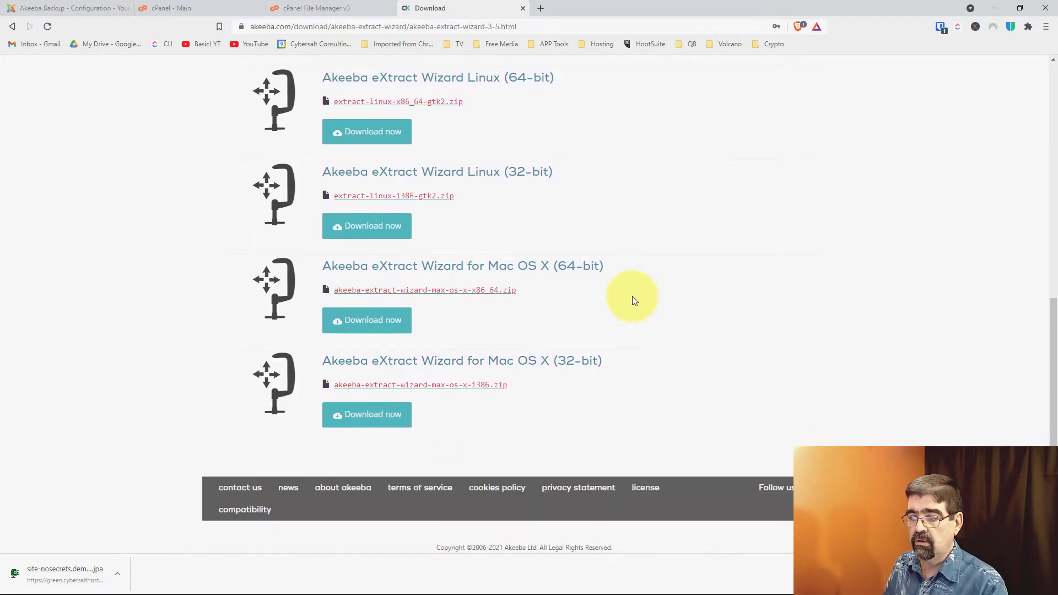
scroll(632, 296, up, 3)
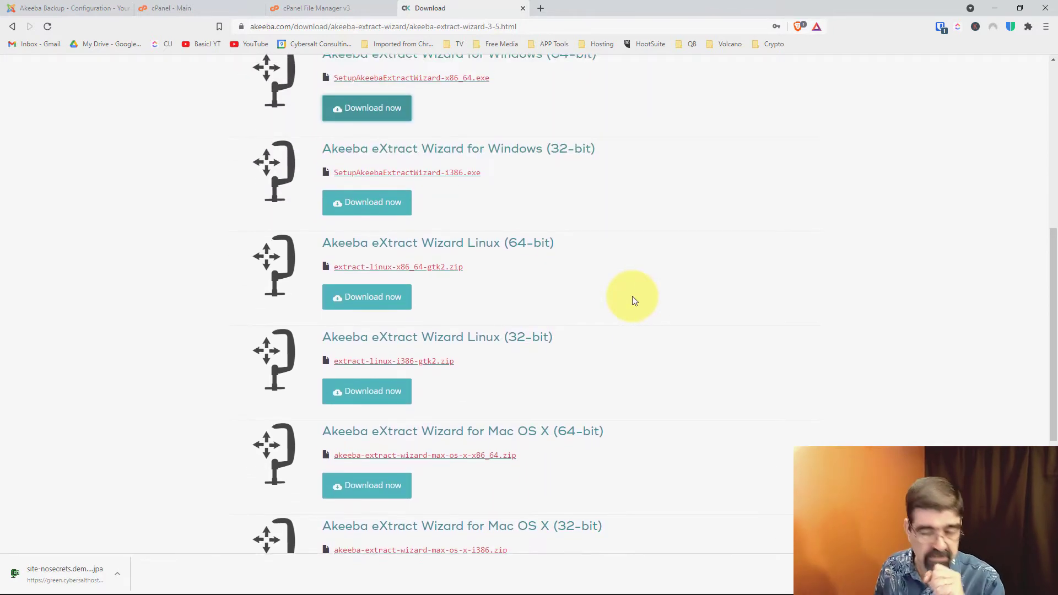
scroll(633, 300, up, 2)
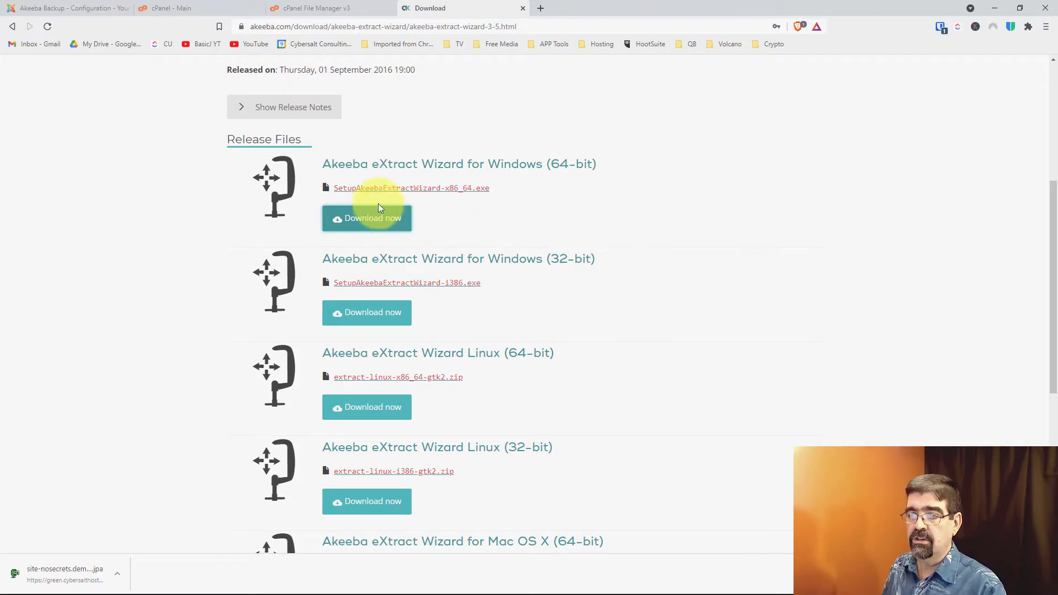
click(370, 217)
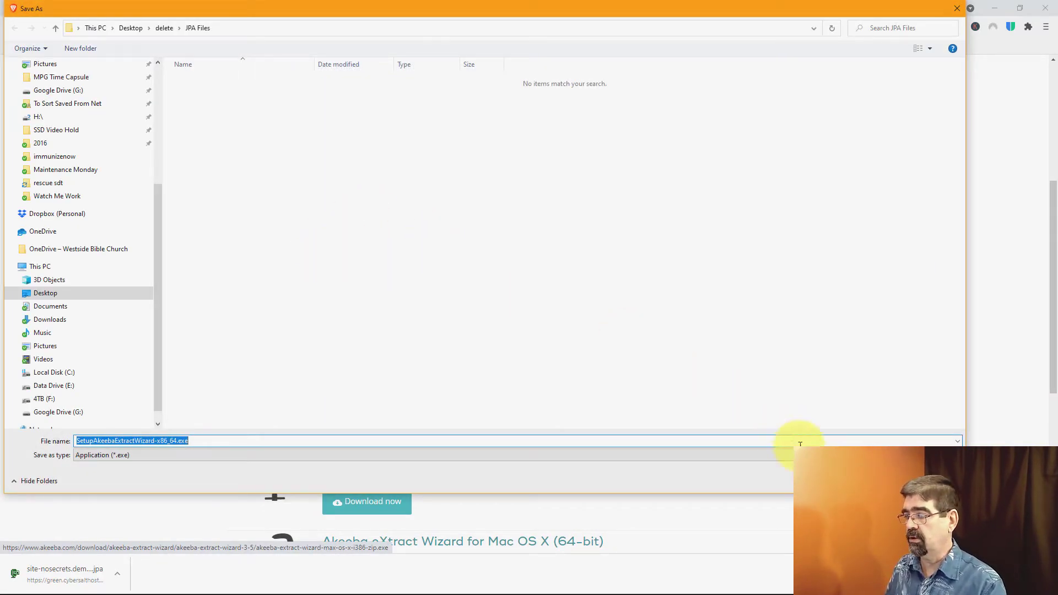
click(881, 481)
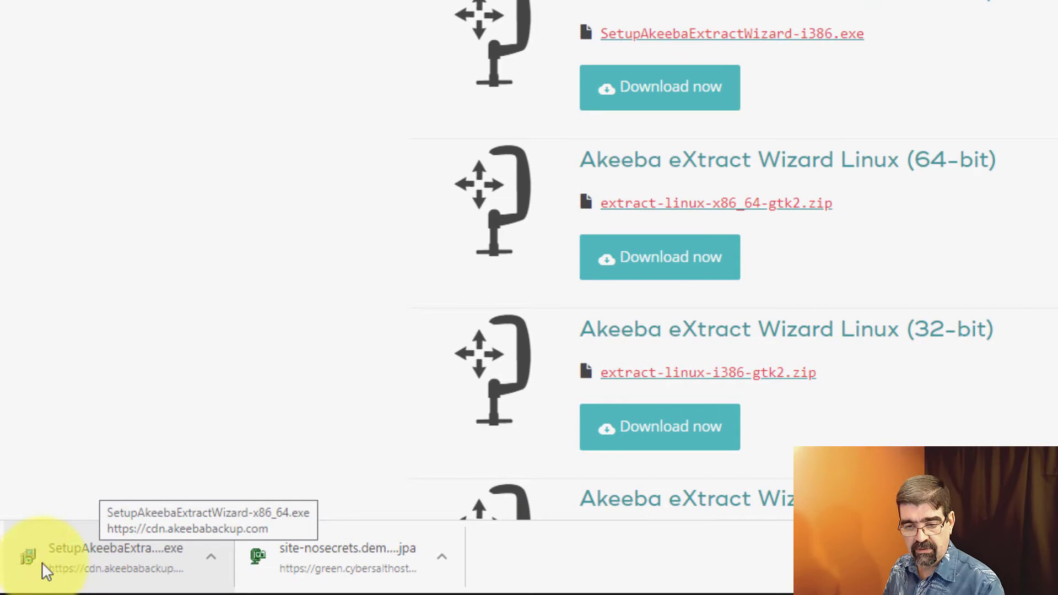
Install eXtract Wizard with default folders plus desktop and Quick Launch shortcuts, then launch it.
click(107, 561)
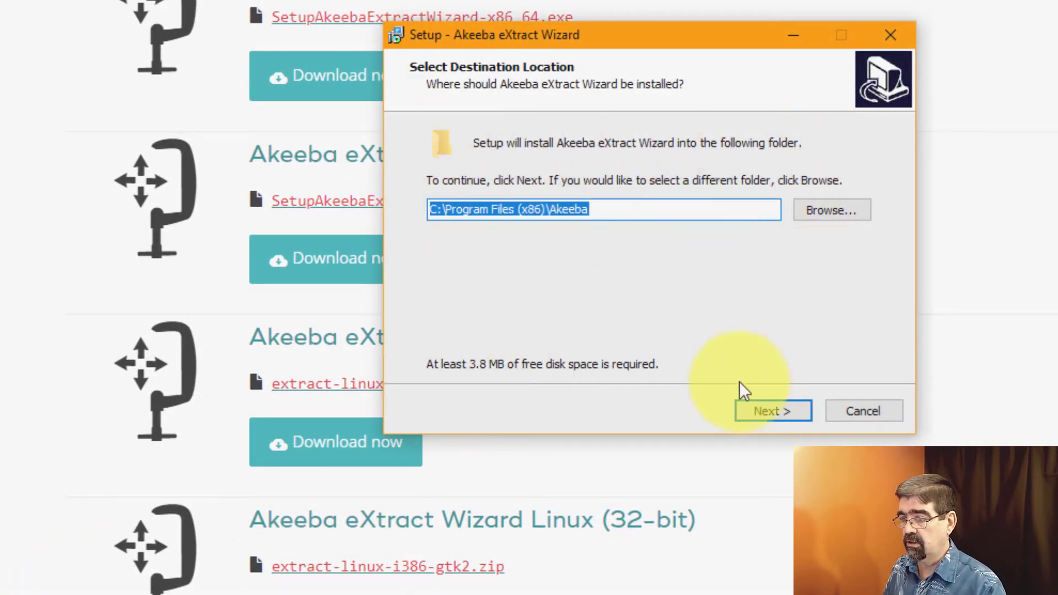
click(772, 410)
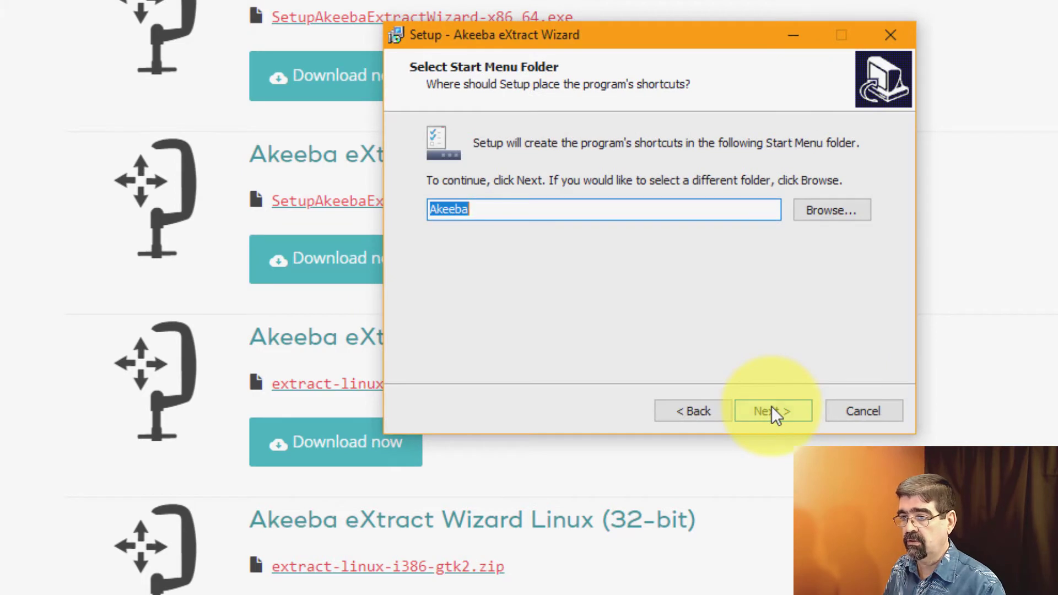
click(772, 411)
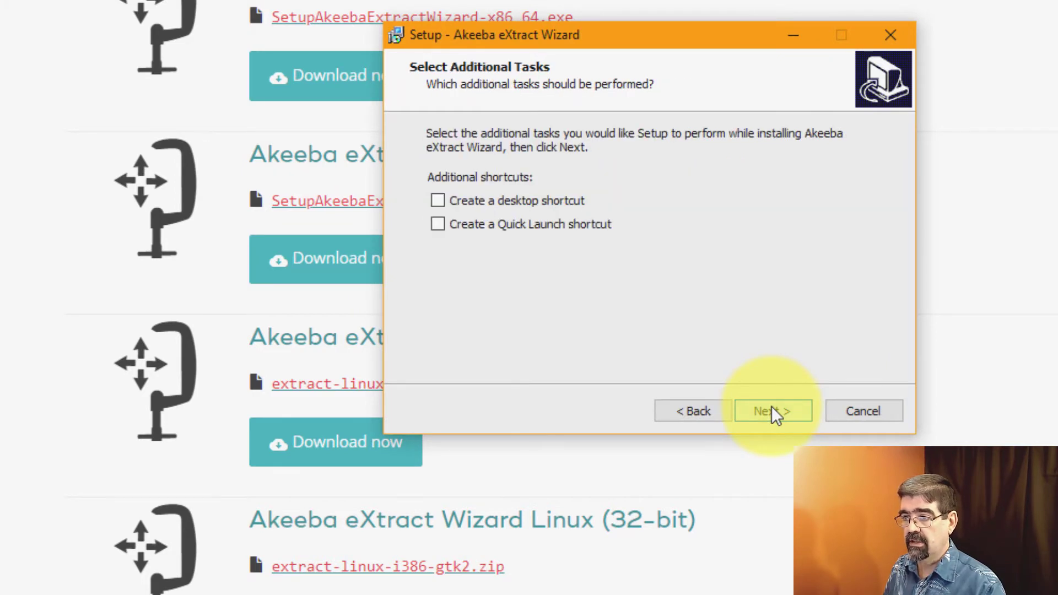
click(436, 201)
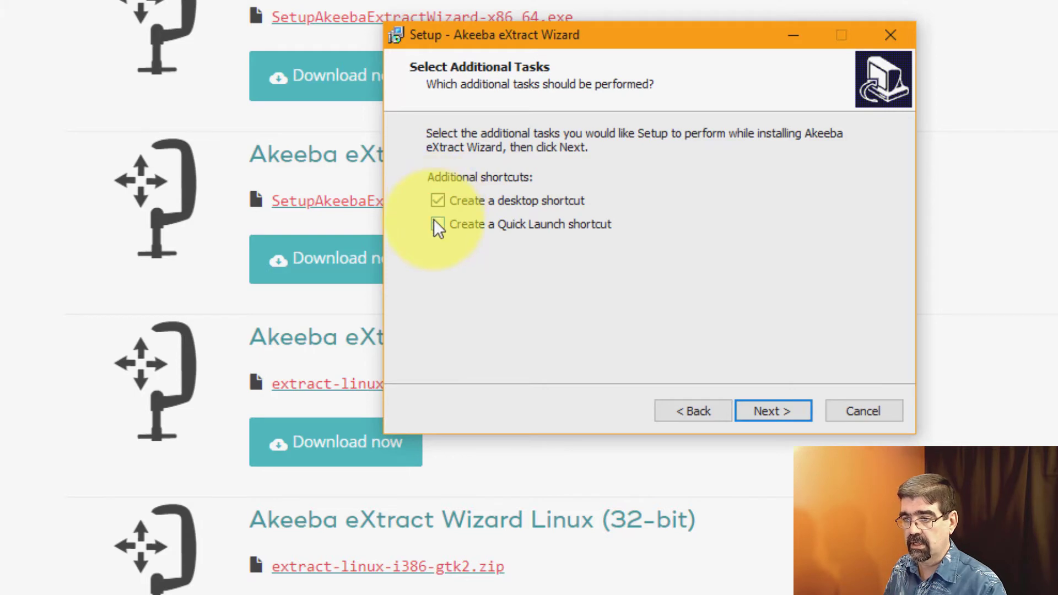
click(437, 222)
click(771, 422)
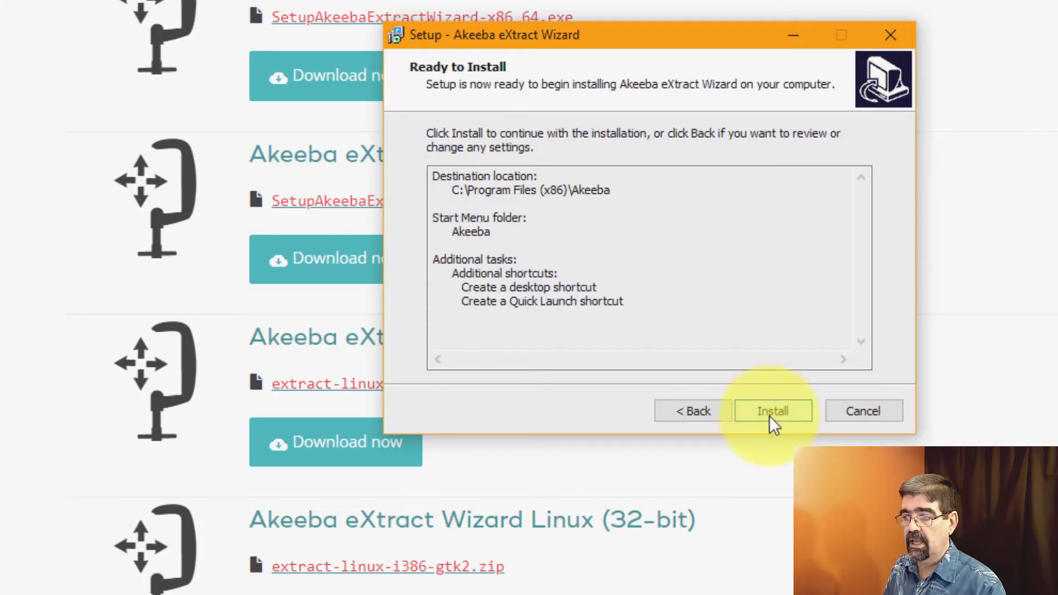
click(770, 417)
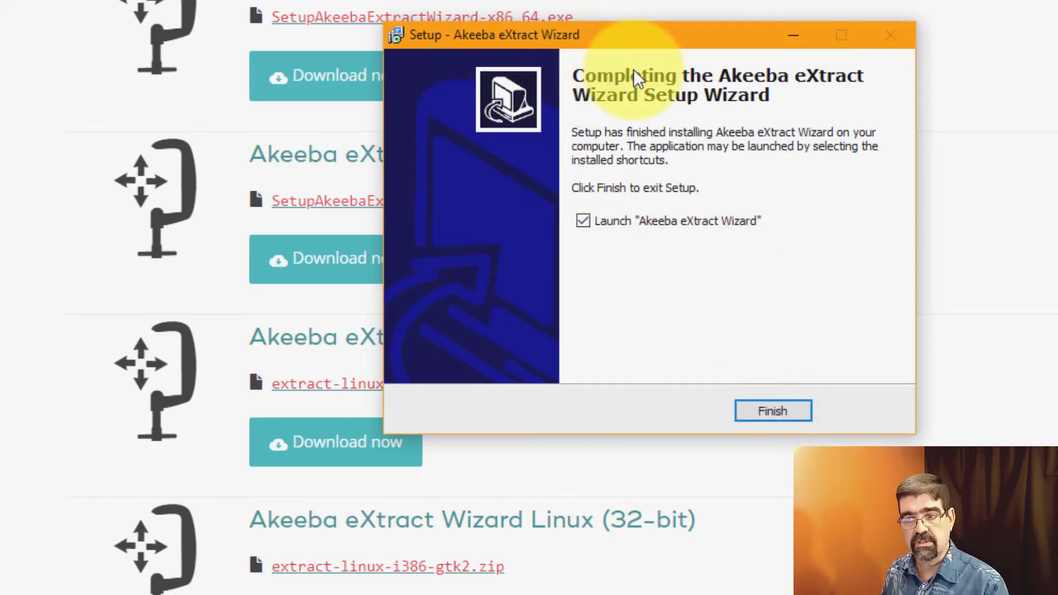
click(778, 410)
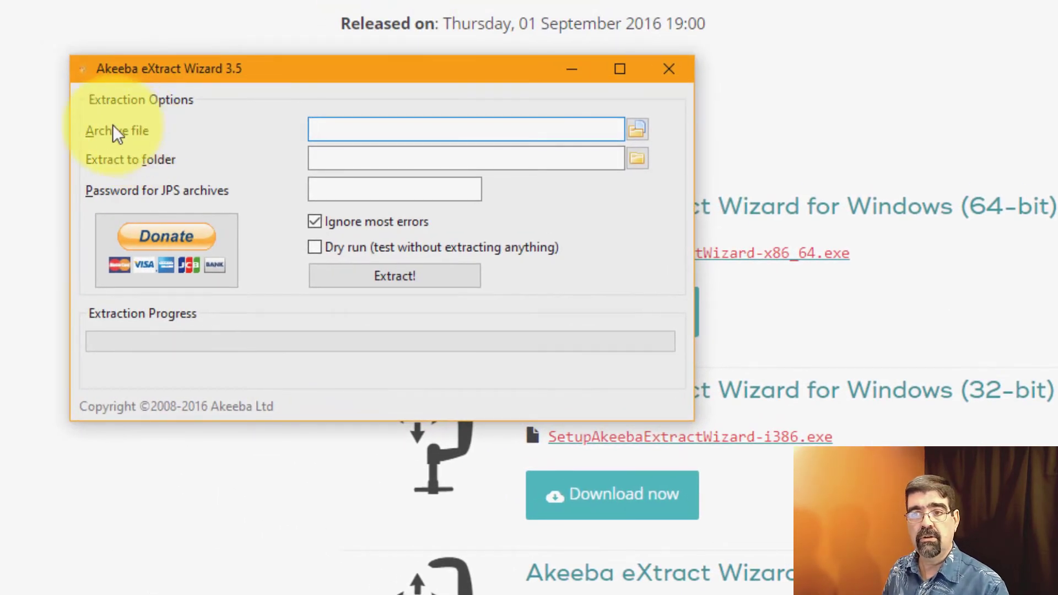
Pick the site-nosecrets .jpa from Desktop > delete > JPA Files and extract it beside the archive.
click(631, 133)
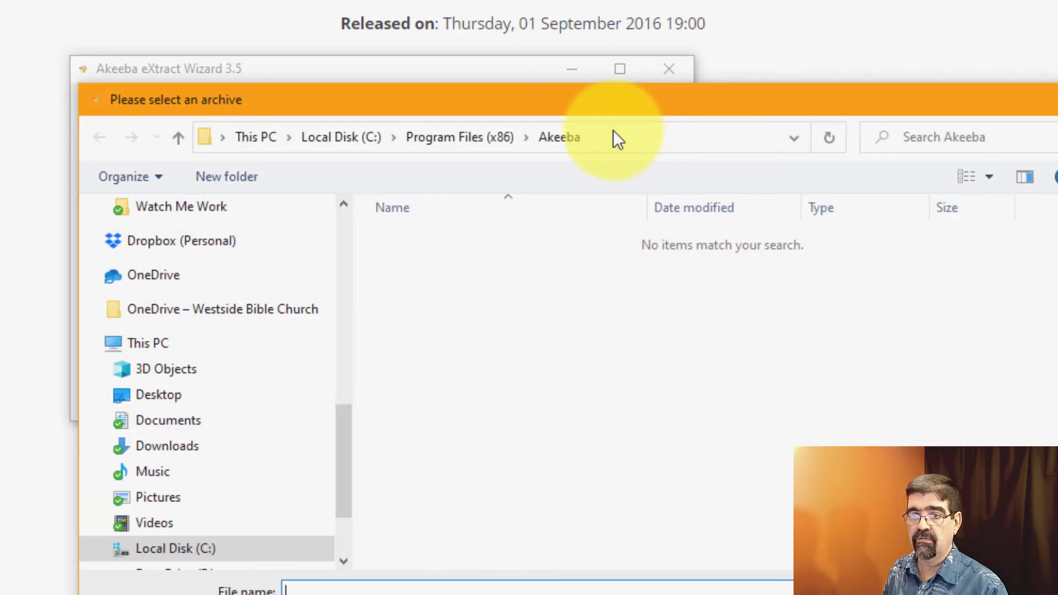
drag(343, 452, 343, 230)
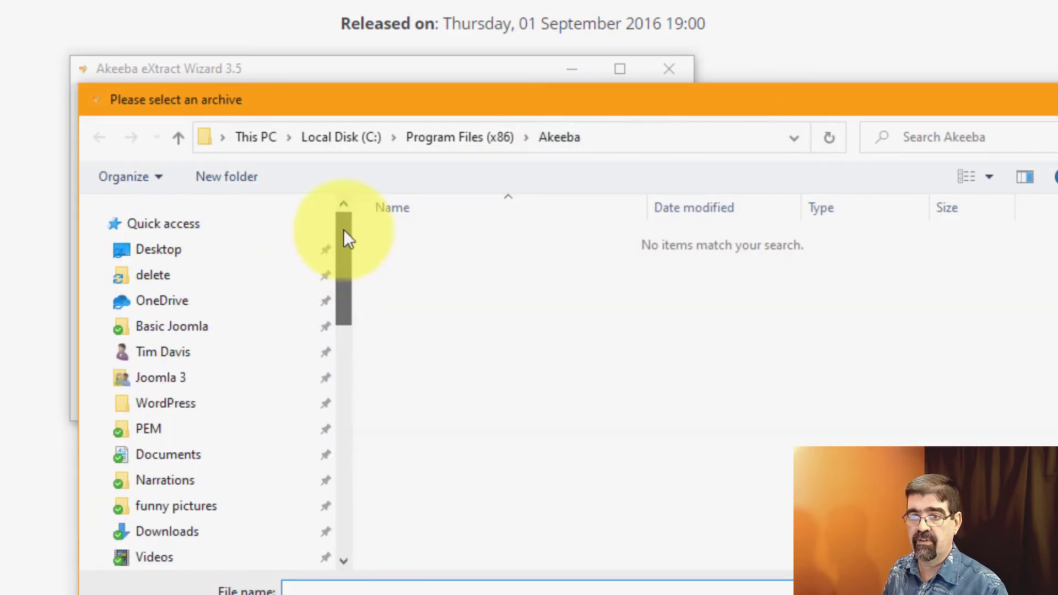
click(150, 274)
scroll(496, 276, down, 4)
scroll(482, 284, down, 4)
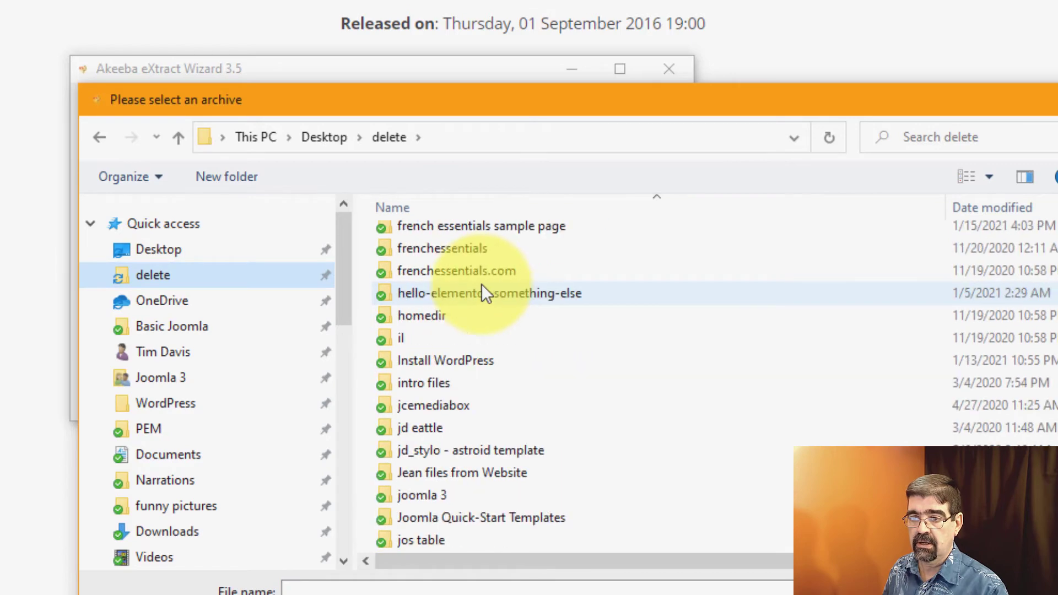
scroll(482, 283, down, 2)
double_click(415, 427)
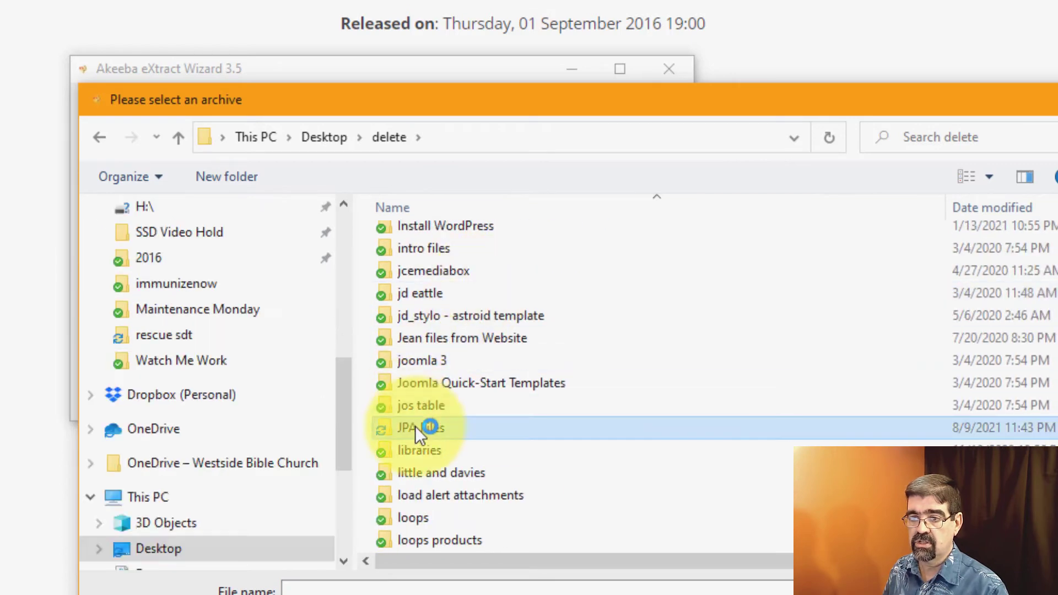
click(384, 234)
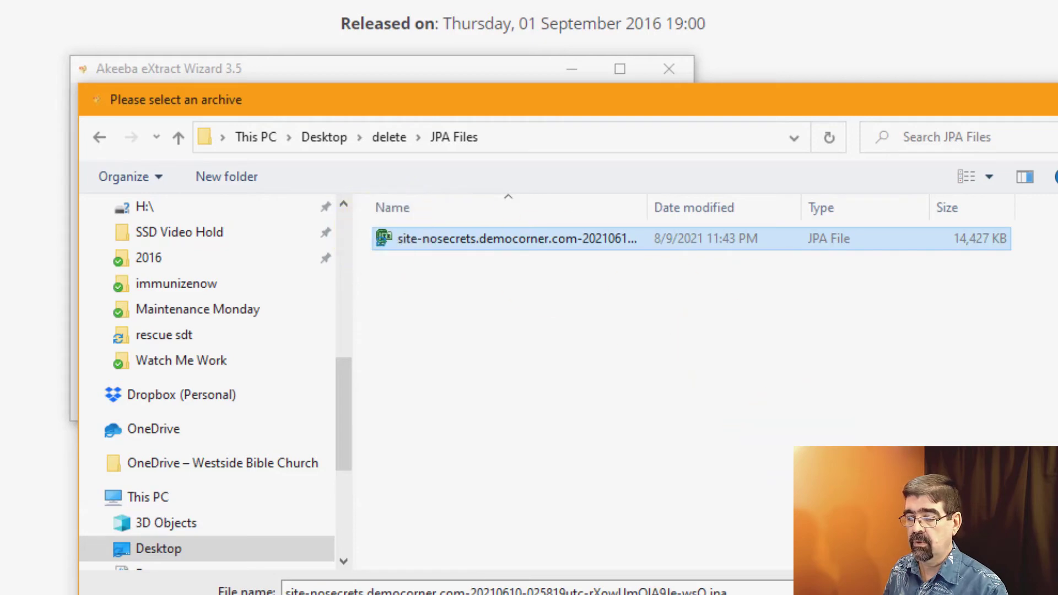
key(Return)
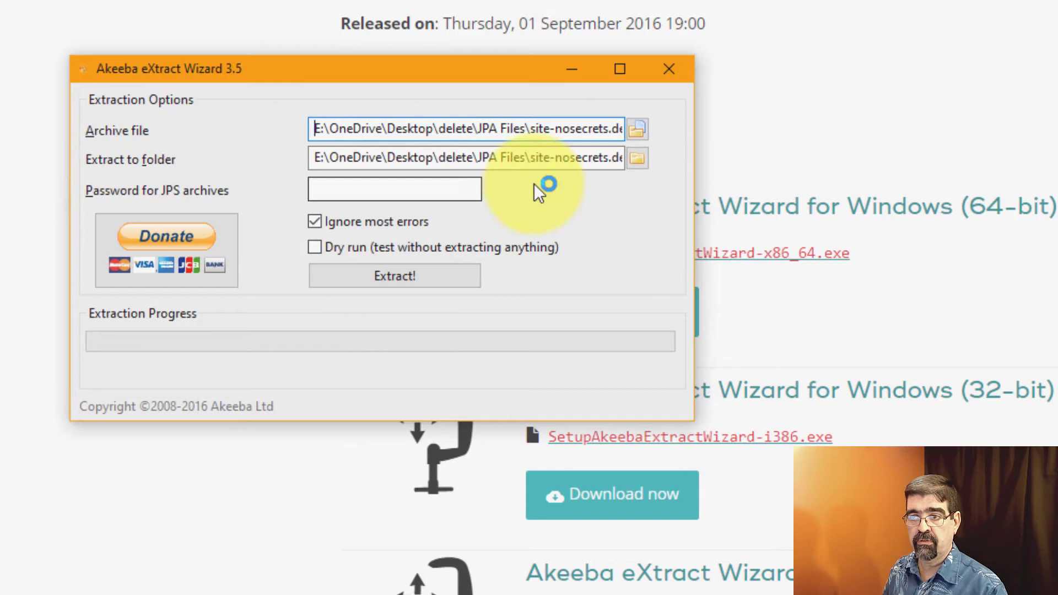
click(612, 158)
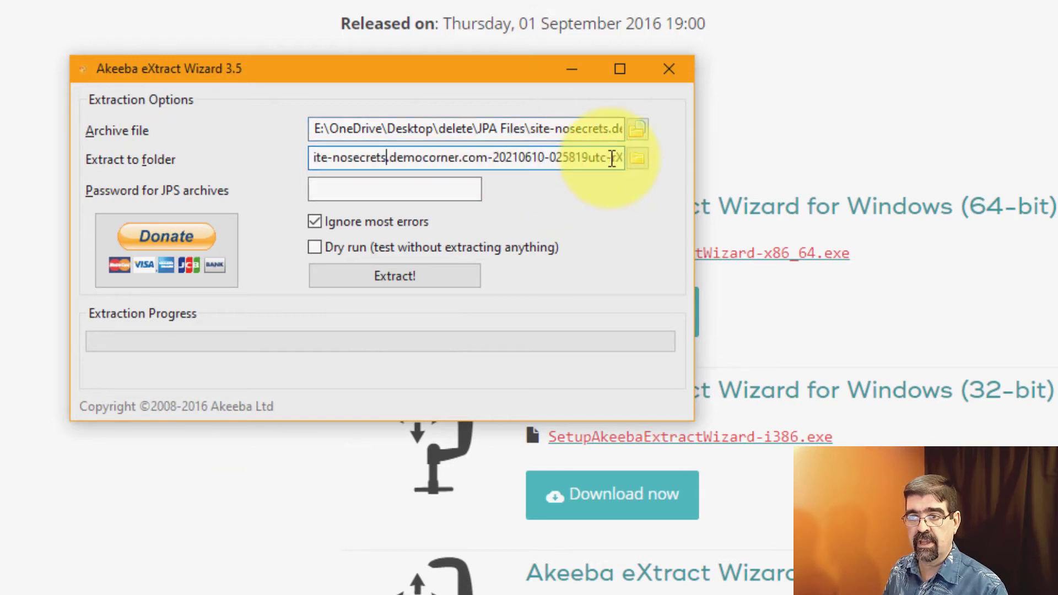
click(341, 270)
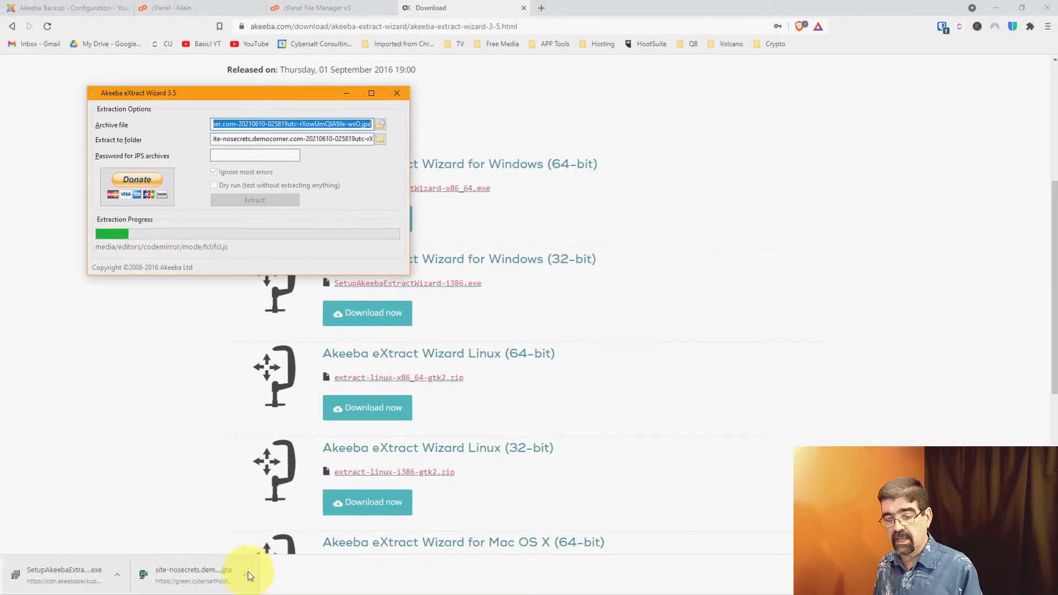
Show the downloaded .jpa in its folder and open the extracted site-nosecrets folder.
click(246, 574)
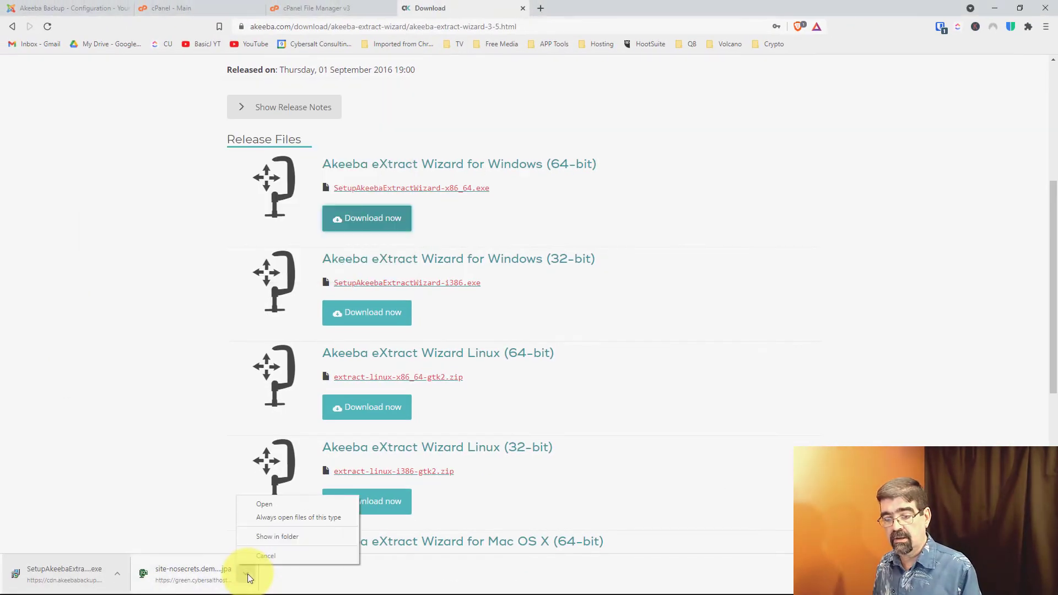
click(267, 538)
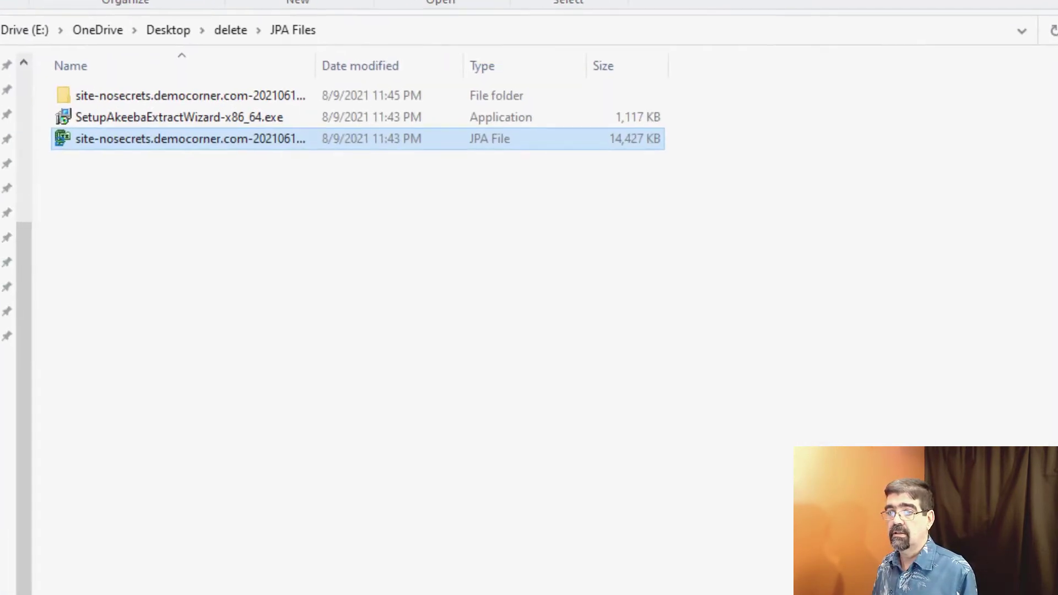
double_click(99, 89)
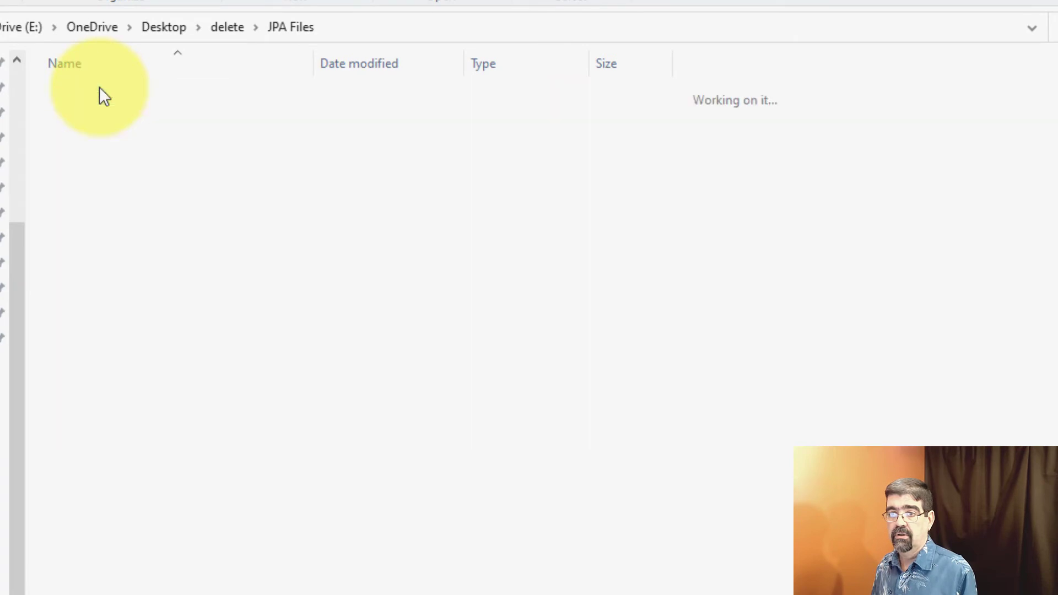